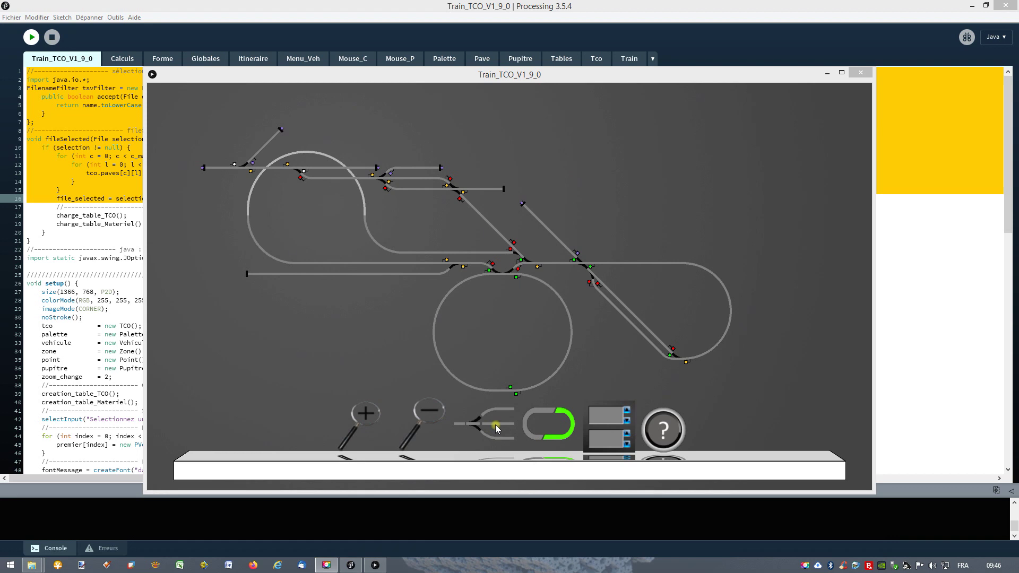
- Search for train routes from the signal at the bottom of the eastern loop to the far western end of the upper station track
left_click(495, 424)
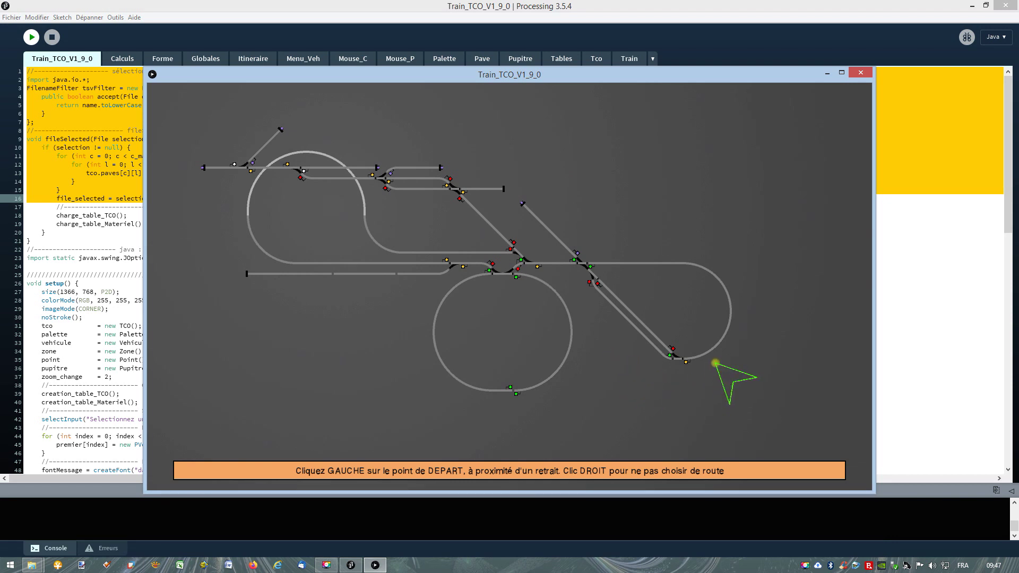
left_click(687, 362)
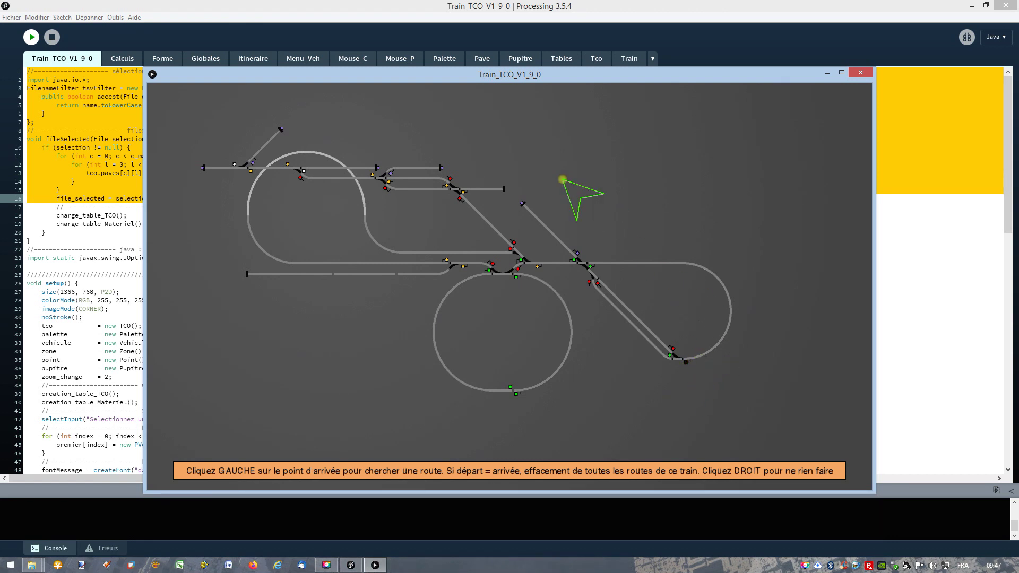
left_click(204, 168)
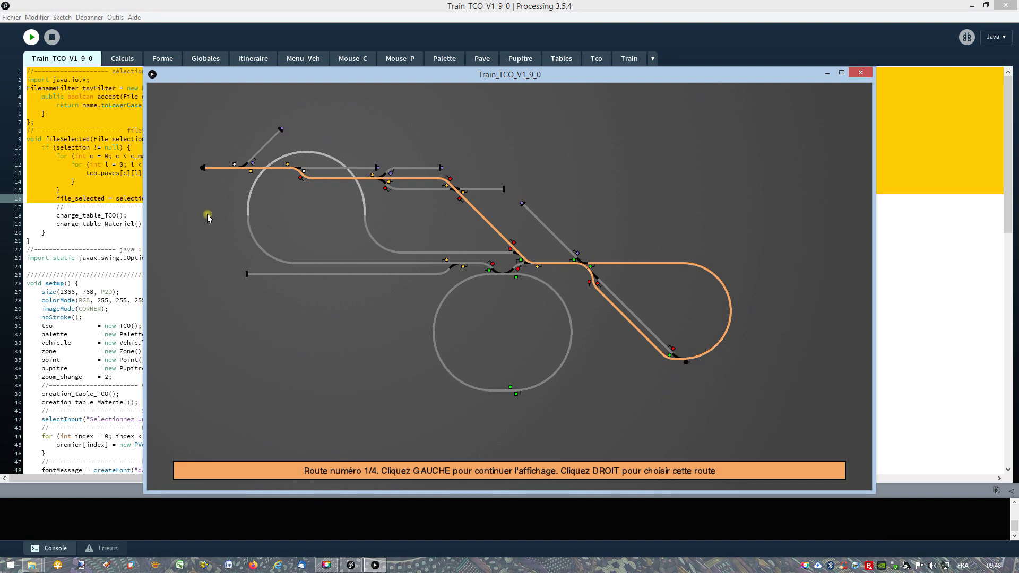
- Cycle through all four proposed routes to the western track end, return to the first and choose route 1
mouse_move(372, 414)
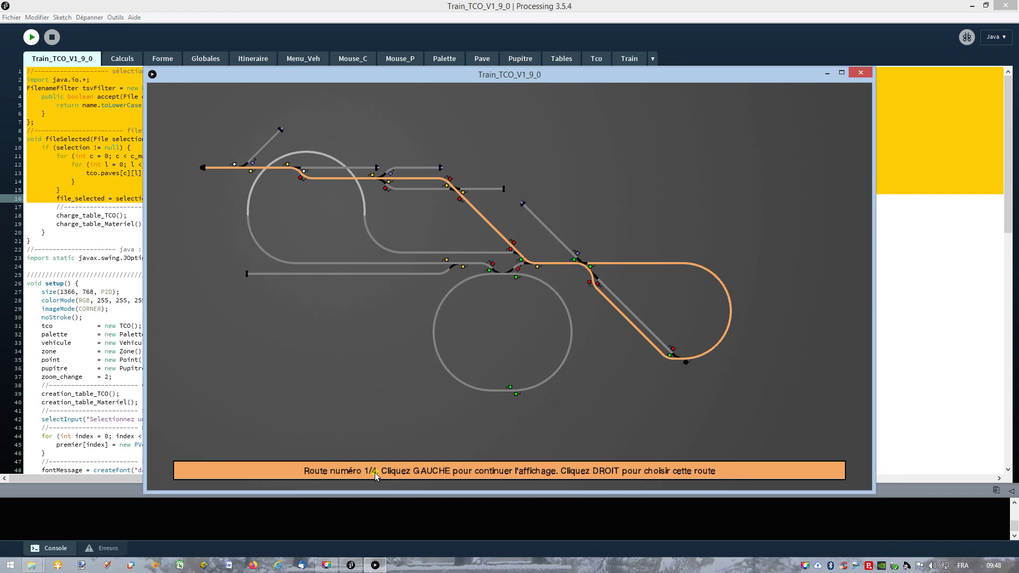
left_click(366, 315)
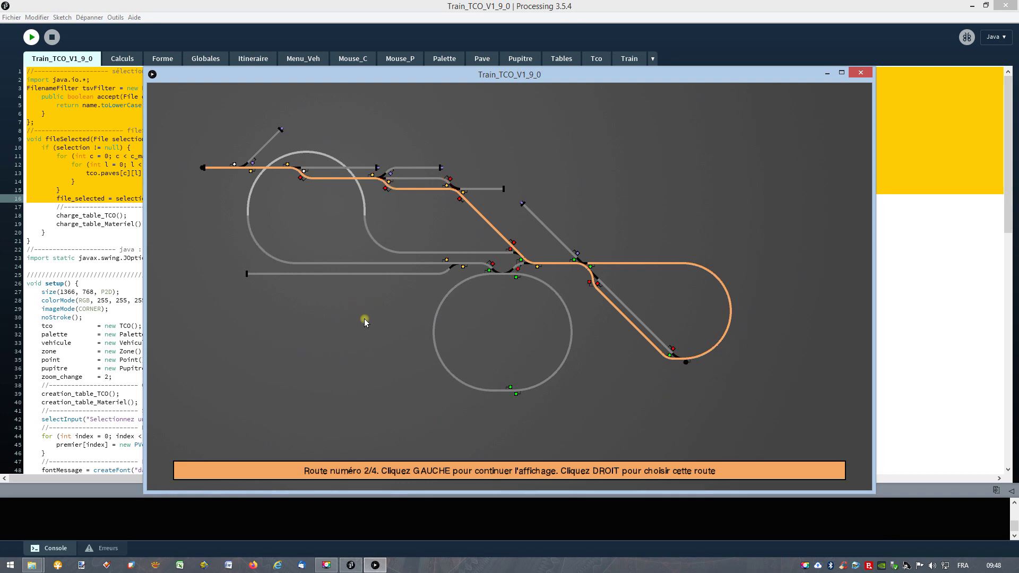
left_click(364, 319)
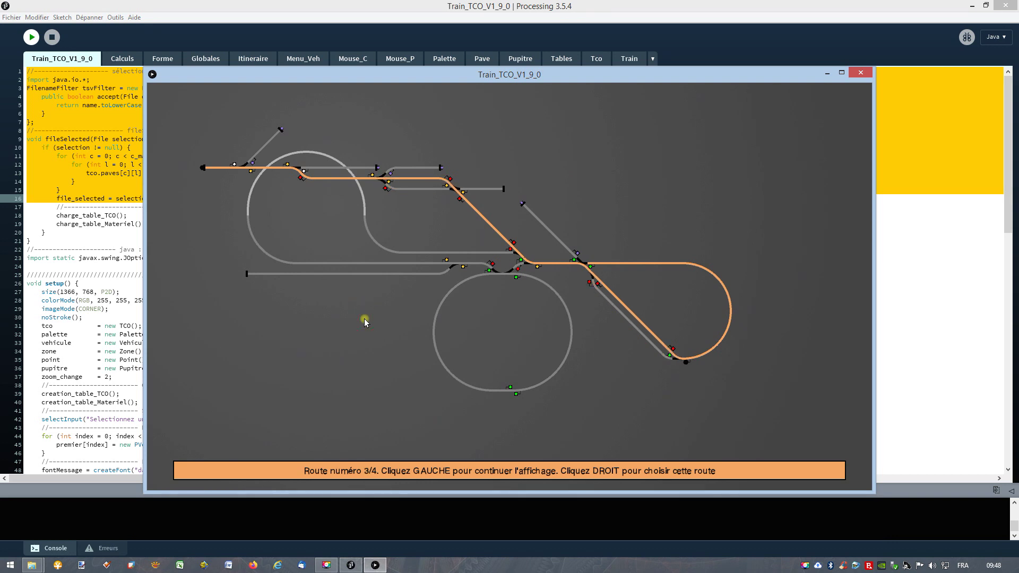
left_click(364, 318)
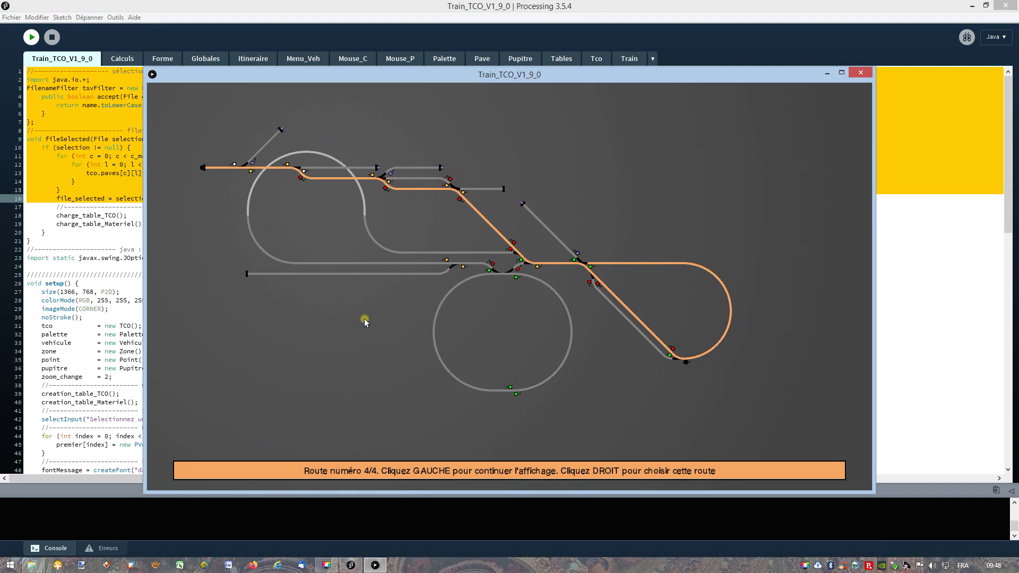
left_click(365, 320)
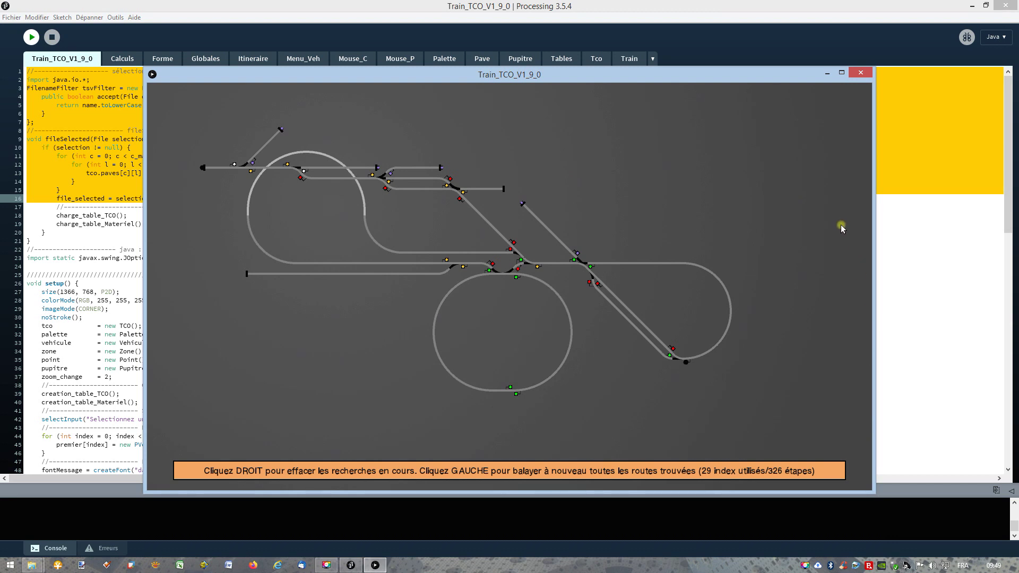
left_click(364, 316)
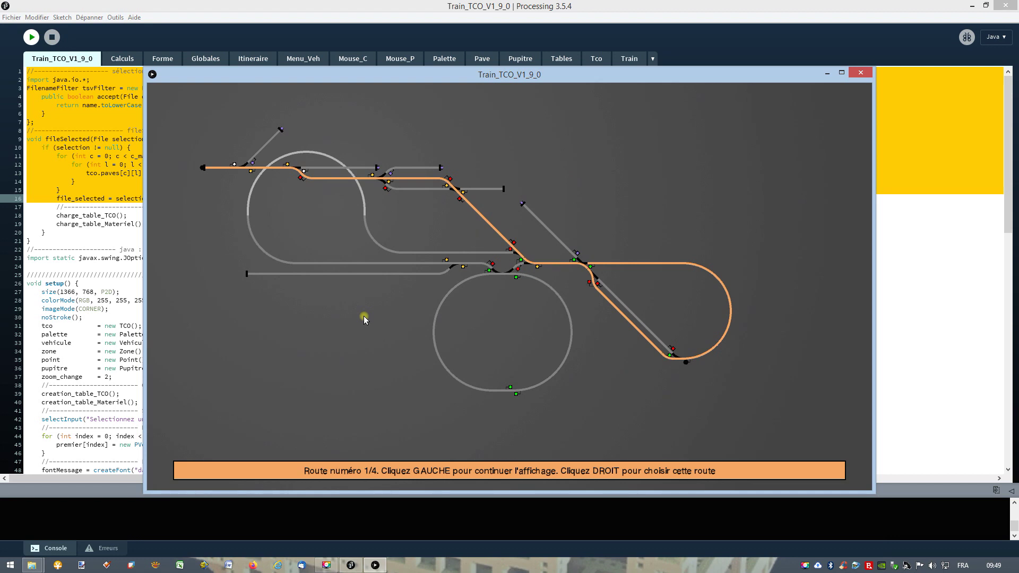
right_click(364, 317)
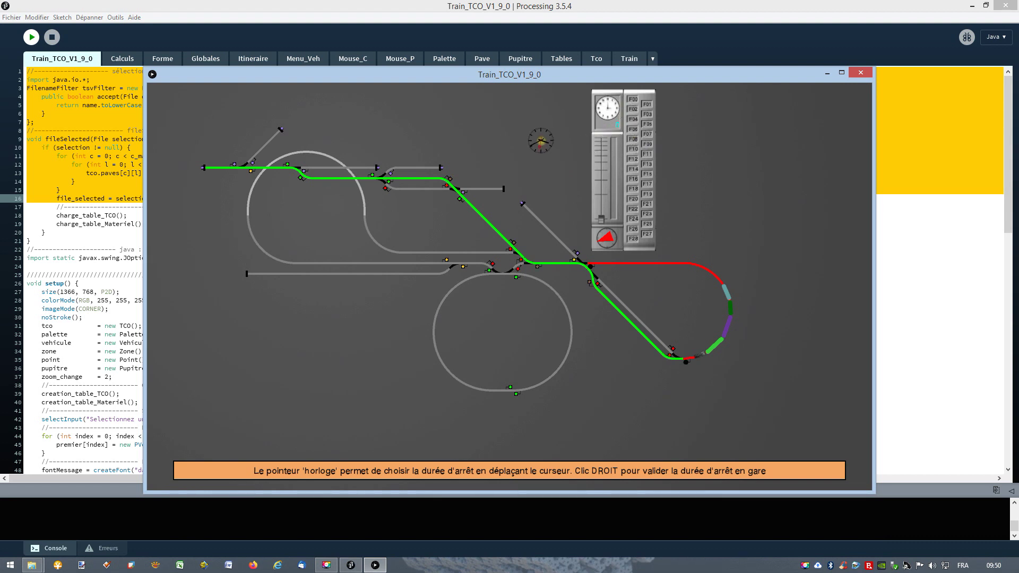
- Validate the station stop duration and raise the speed setpoint to send the train towards the upper station
right_click(541, 141)
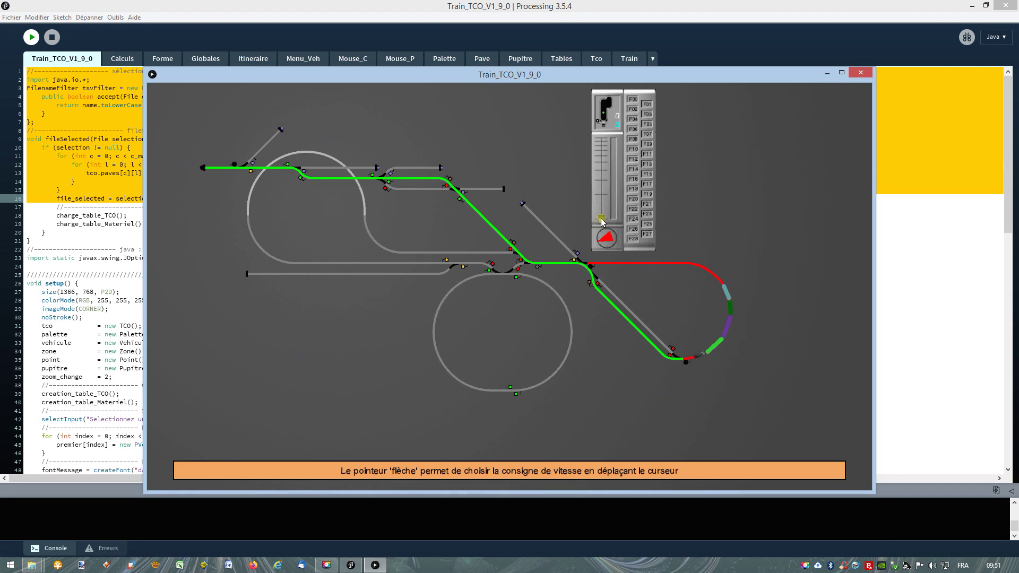
left_click_drag(603, 222, 596, 189)
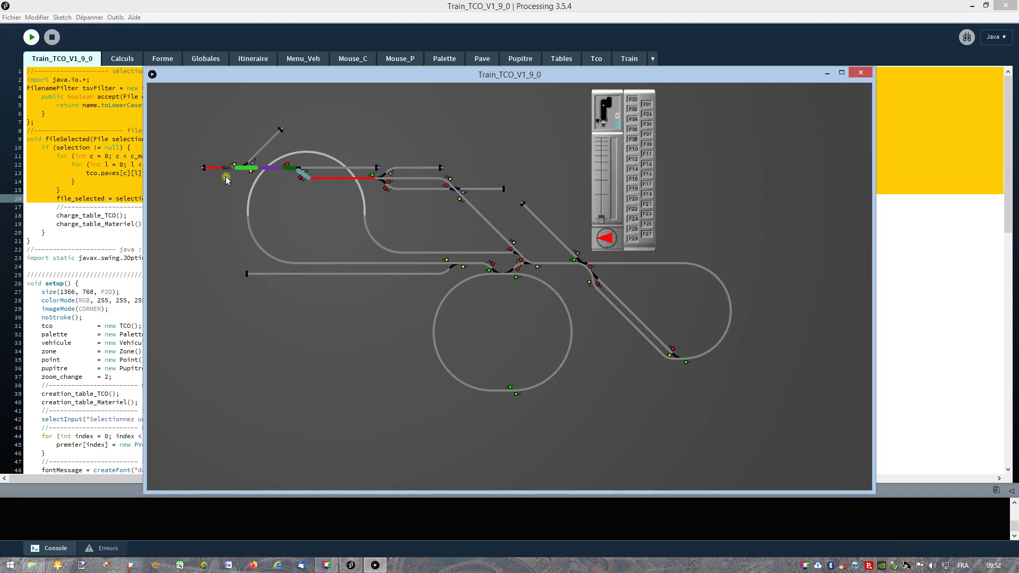
- Search for routes from the signal ahead of the train in the upper station to the signal at the eastern loop's entry junction
mouse_move(502, 442)
left_click(495, 422)
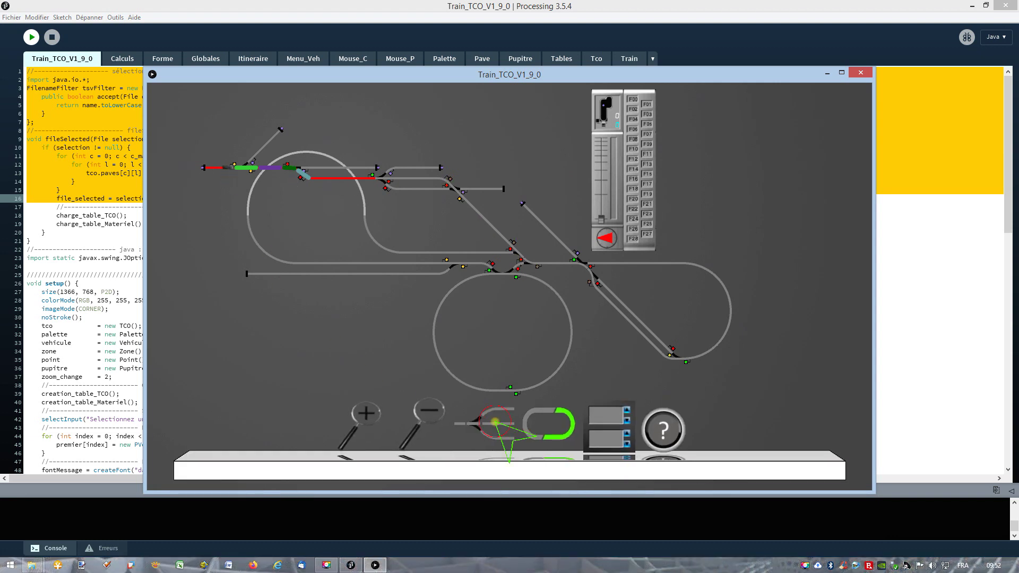
left_click(372, 179)
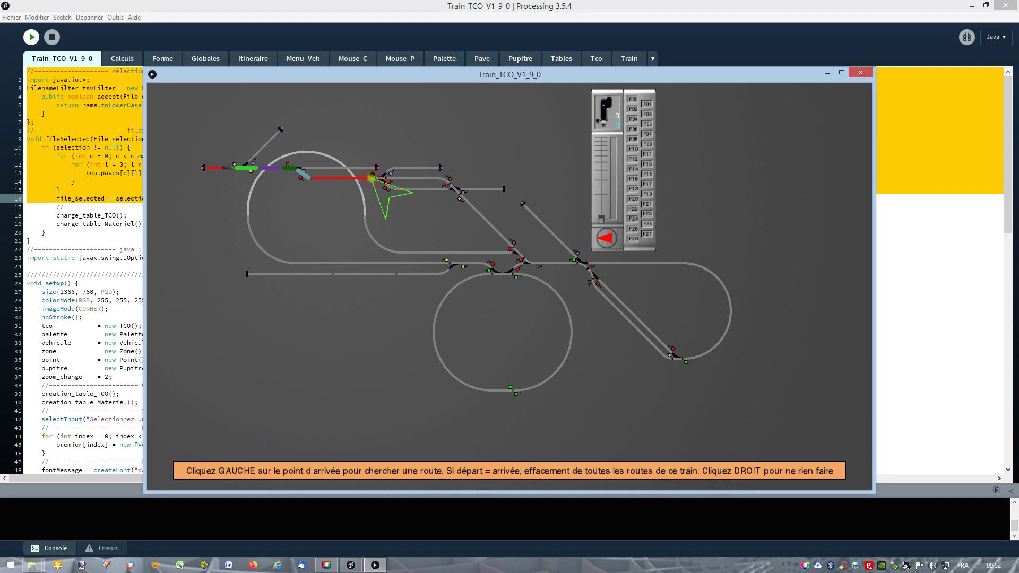
left_click(593, 266)
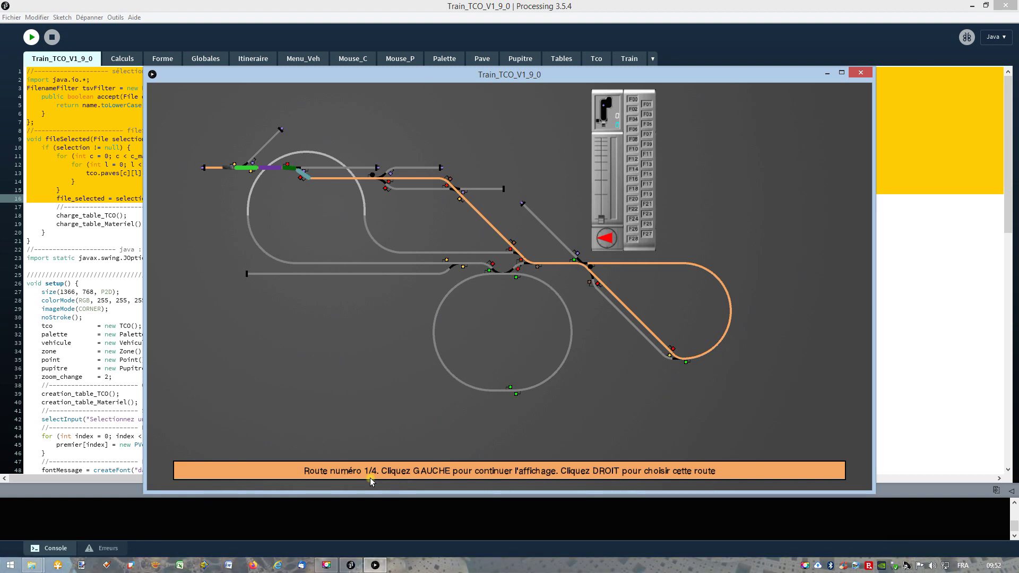
- Cycle through the four routes around the eastern loop, restart the display and choose route 1 via the inner diagonal track
left_click(340, 342)
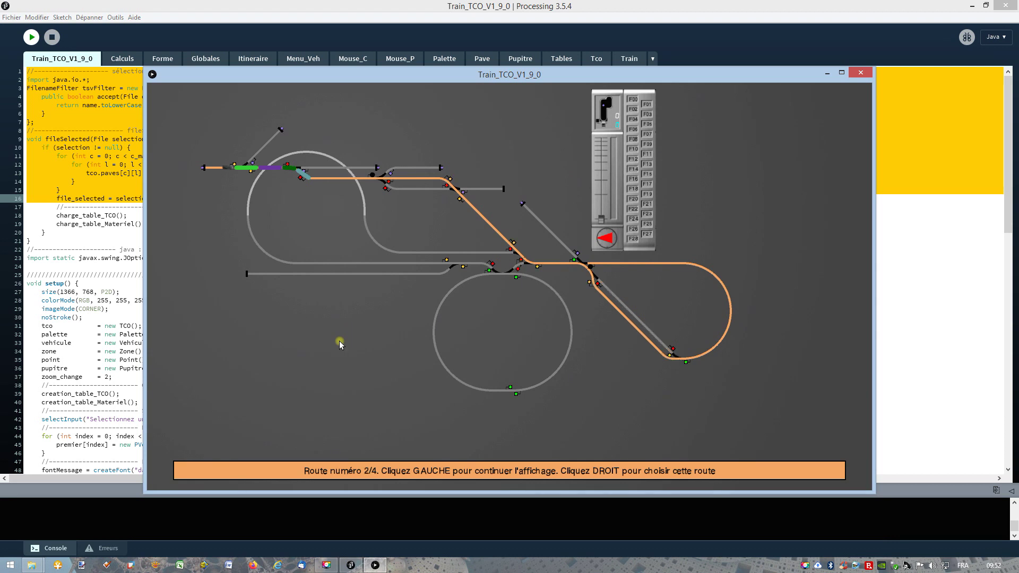
left_click(339, 341)
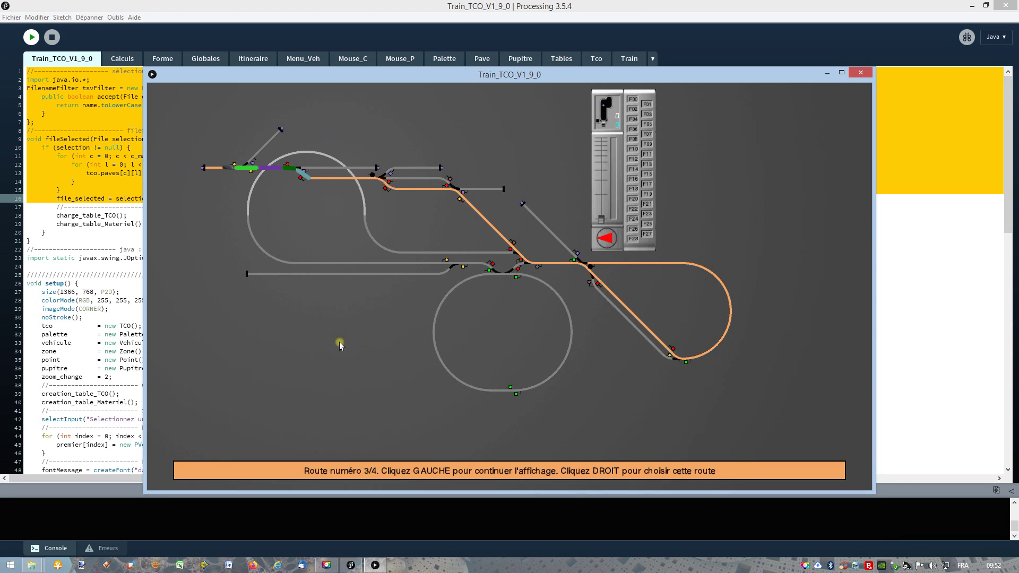
left_click(340, 344)
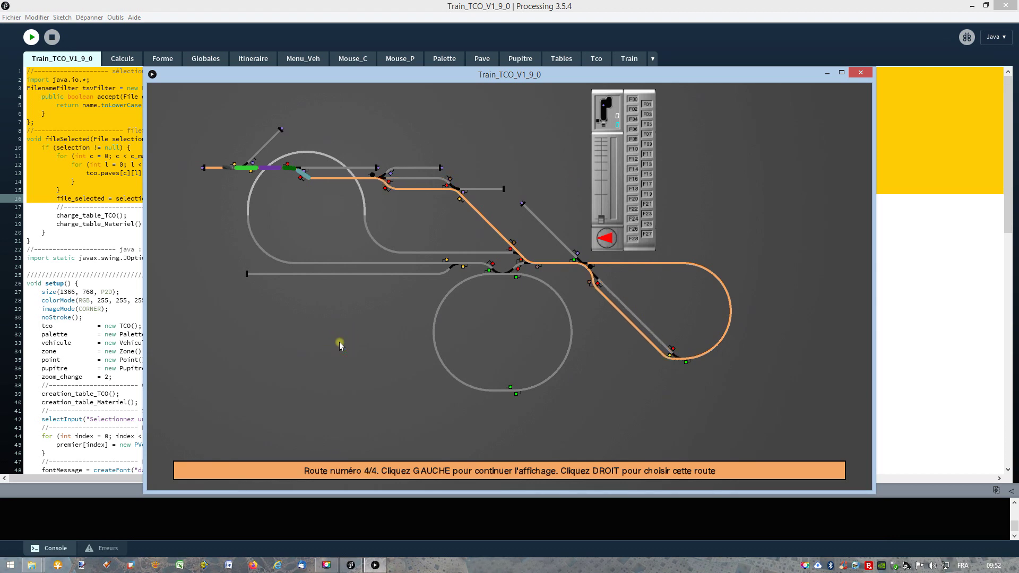
left_click(340, 343)
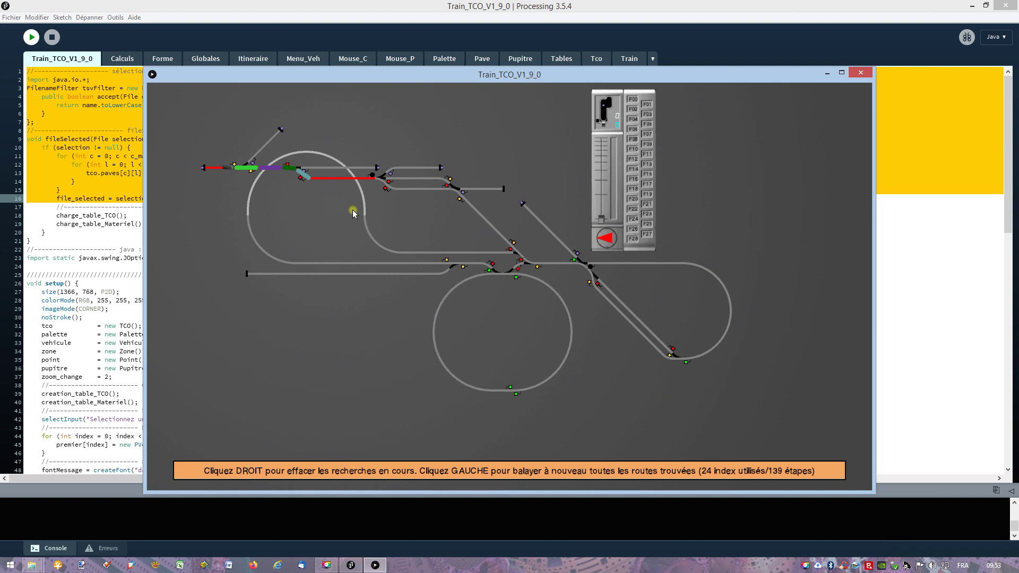
left_click(410, 218)
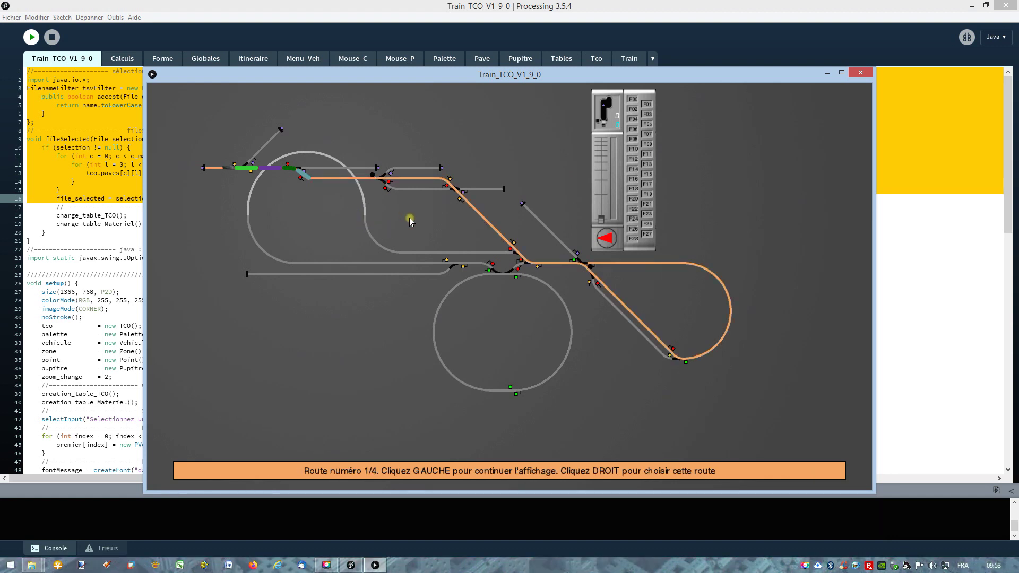
right_click(409, 219)
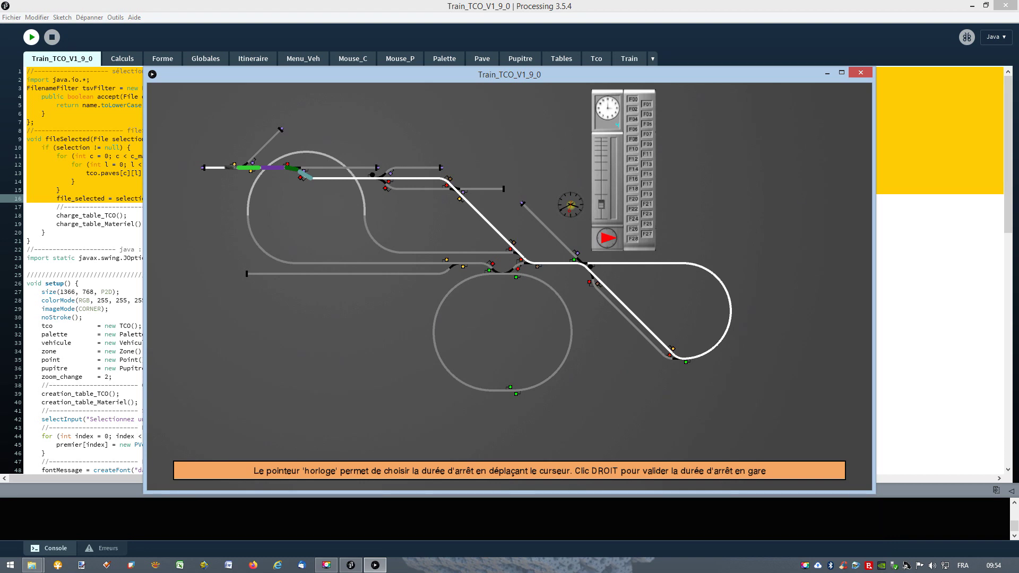
- Validate the station stop duration for the route around the eastern loop and point out its two key signals
right_click(571, 205)
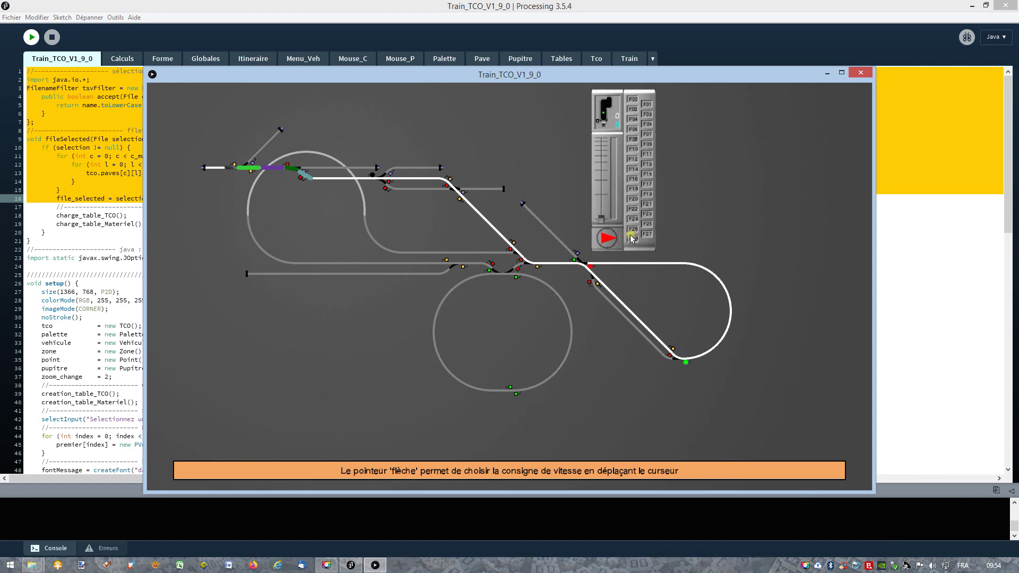
left_click(590, 267)
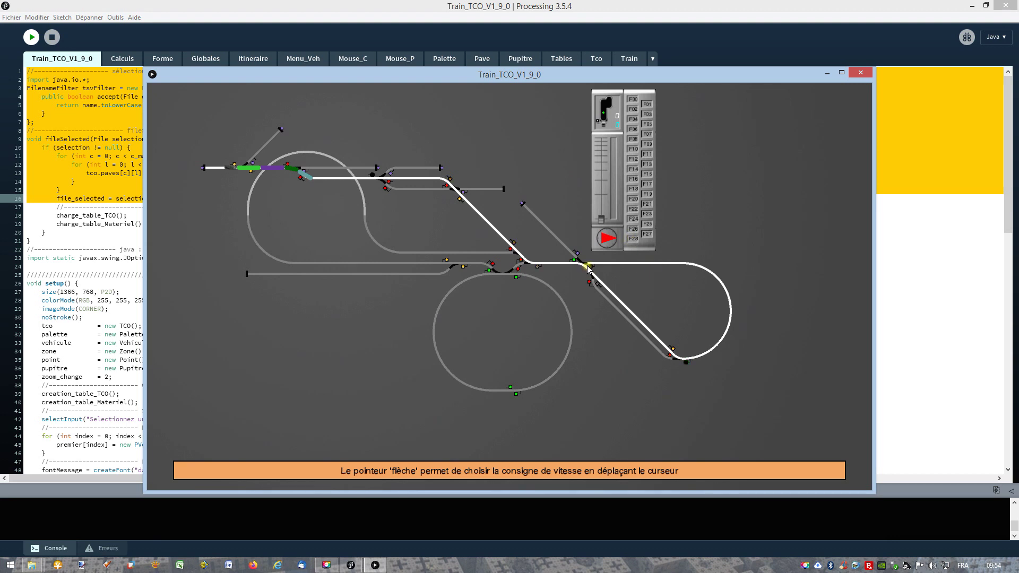
left_click(690, 364)
- Add a route from the eastern loop's entry junction around the western loop to the signal before the central junction, choosing route 1
mouse_move(511, 423)
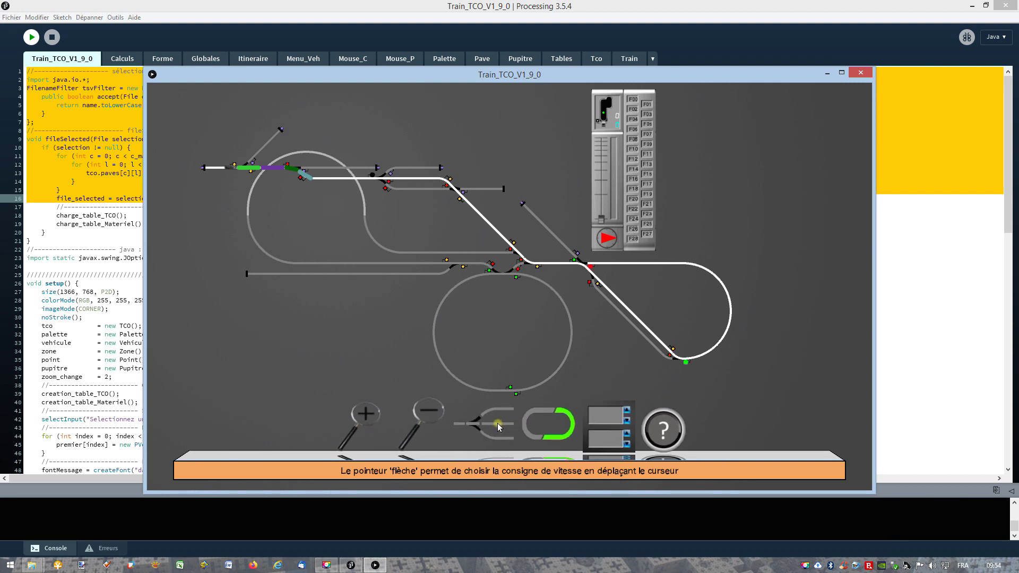
left_click(498, 424)
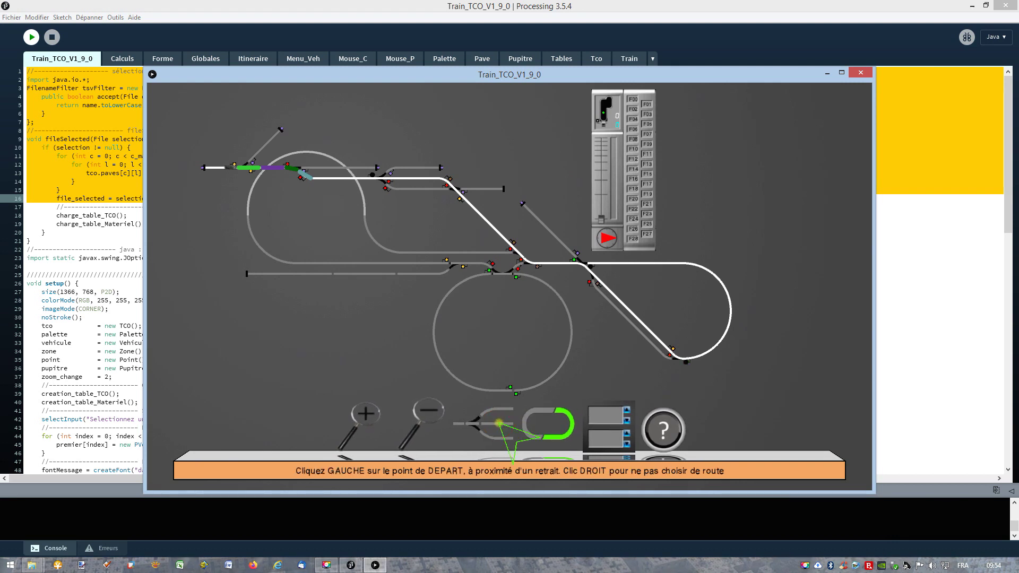
left_click(584, 261)
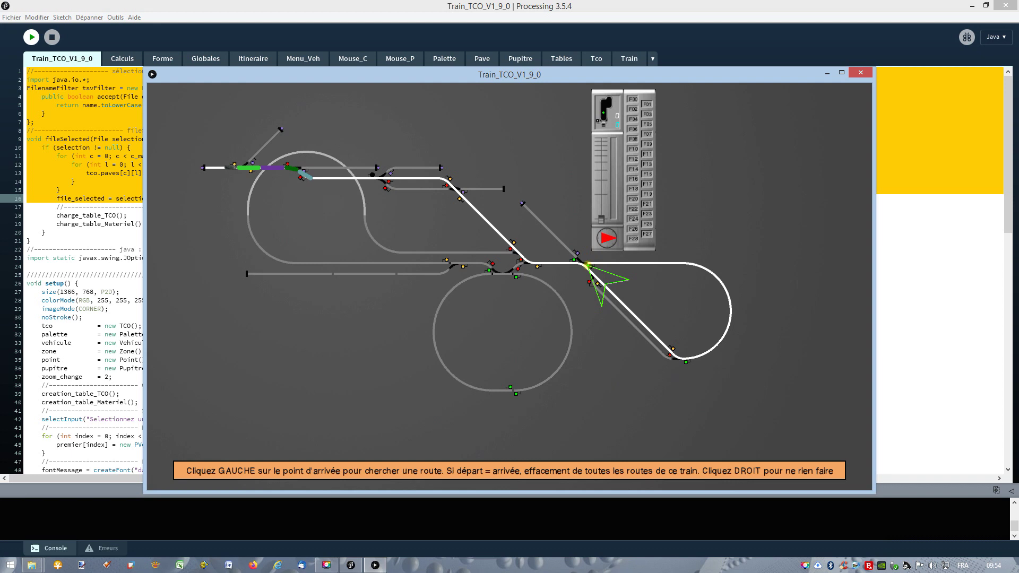
left_click(510, 265)
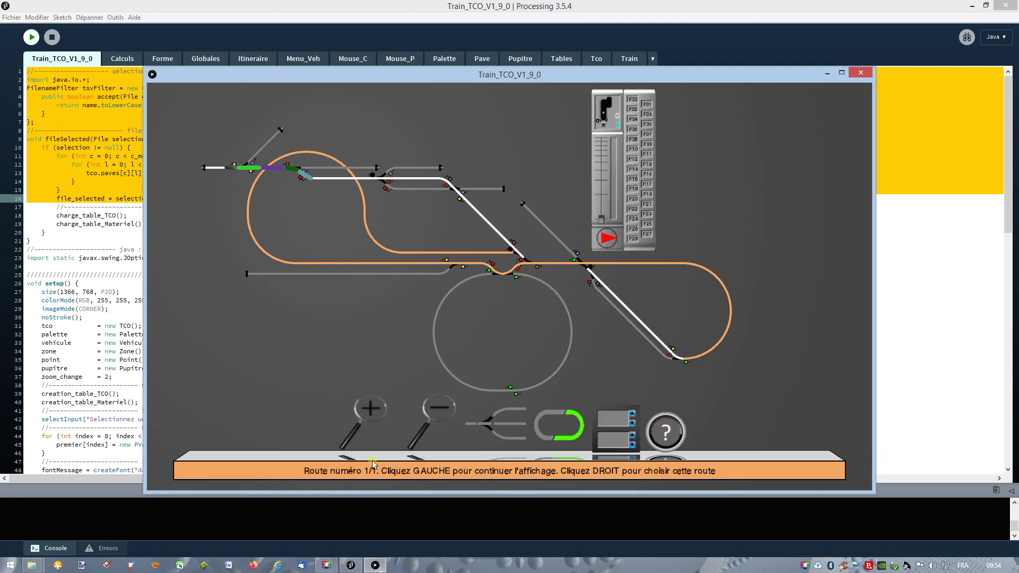
right_click(400, 300)
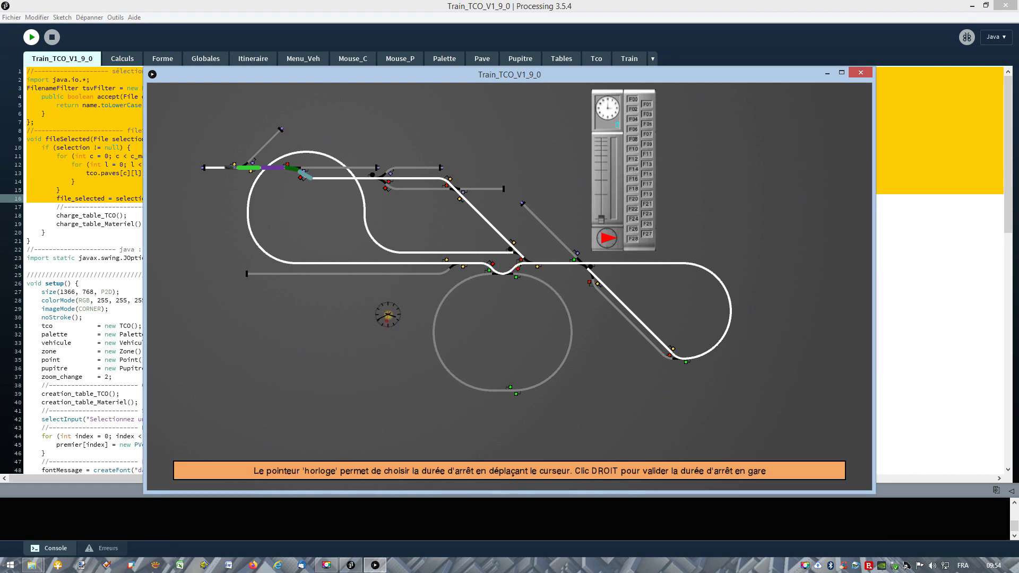
- Validate the stop duration at the end of the western loop and raise the speed setpoint to start the train
right_click(387, 314)
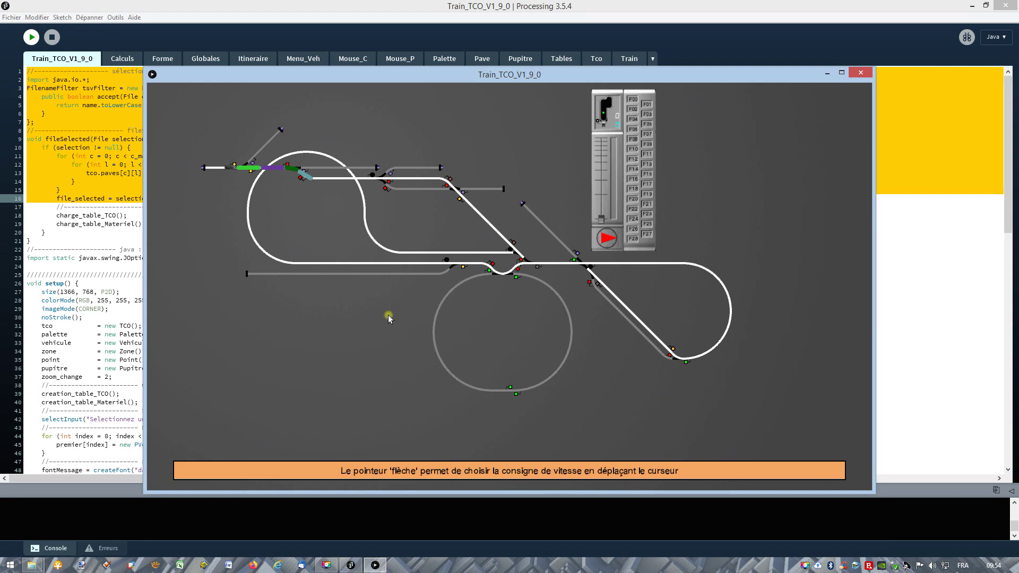
left_click(603, 222)
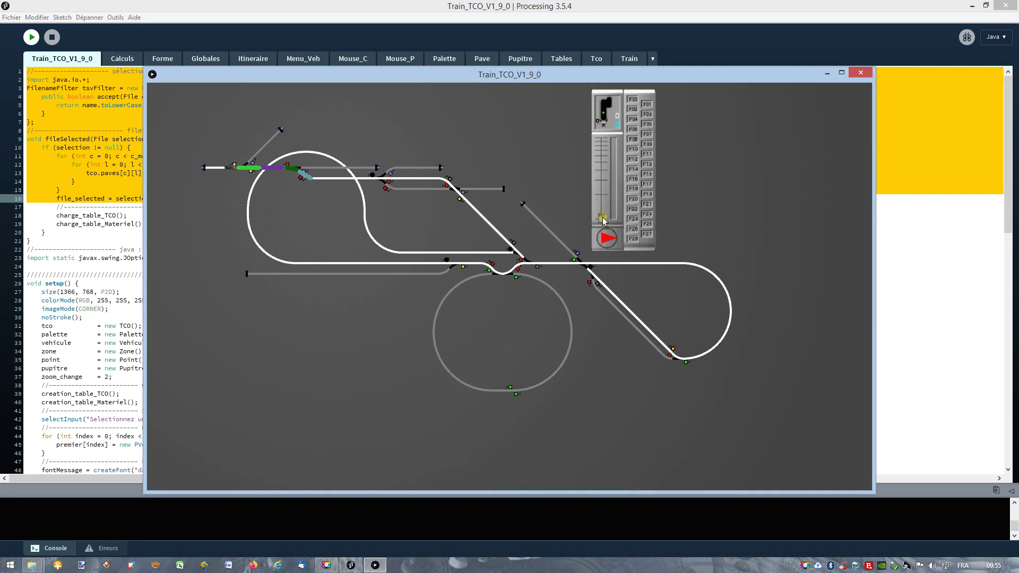
left_click_drag(604, 222, 601, 197)
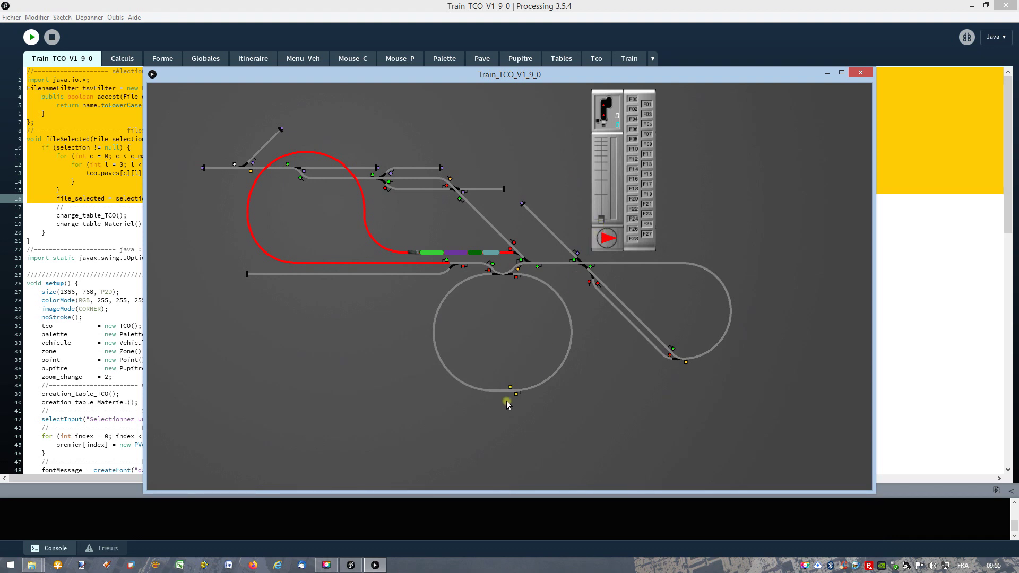
- Search for a route from the signal ahead of the train at the central junction to the lower end of the inner diagonal track
mouse_move(486, 432)
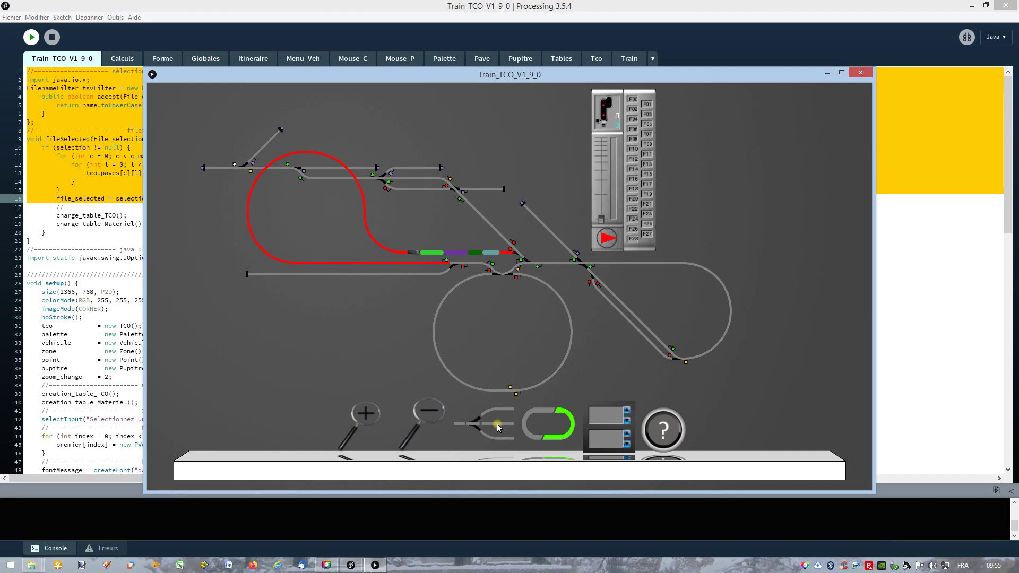
left_click(497, 423)
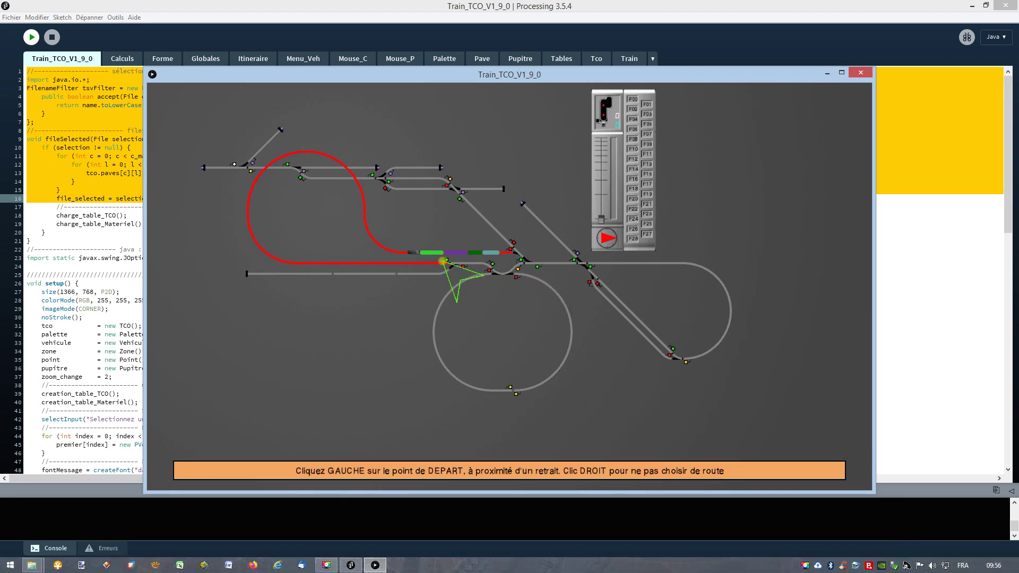
left_click(513, 256)
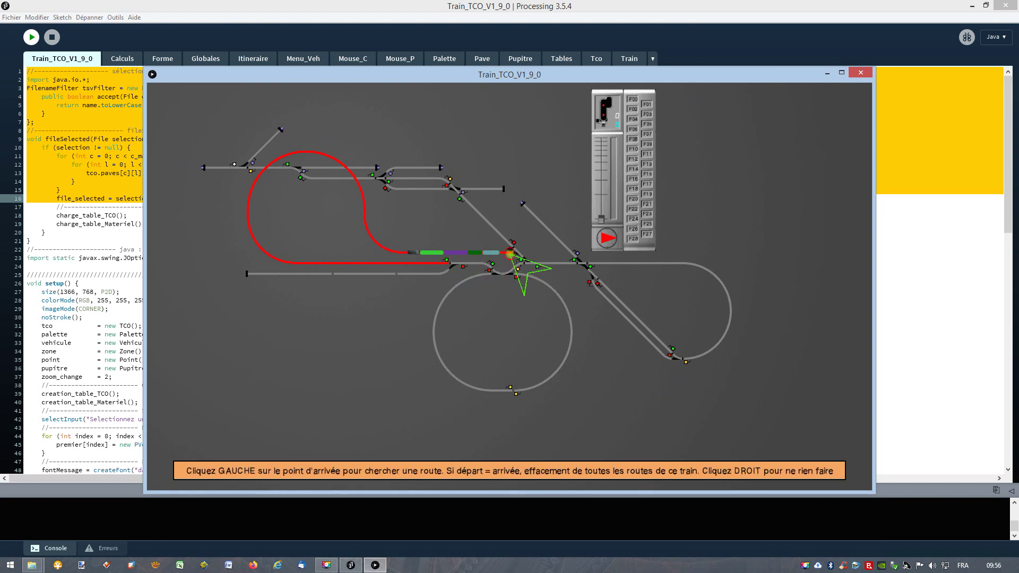
left_click(673, 350)
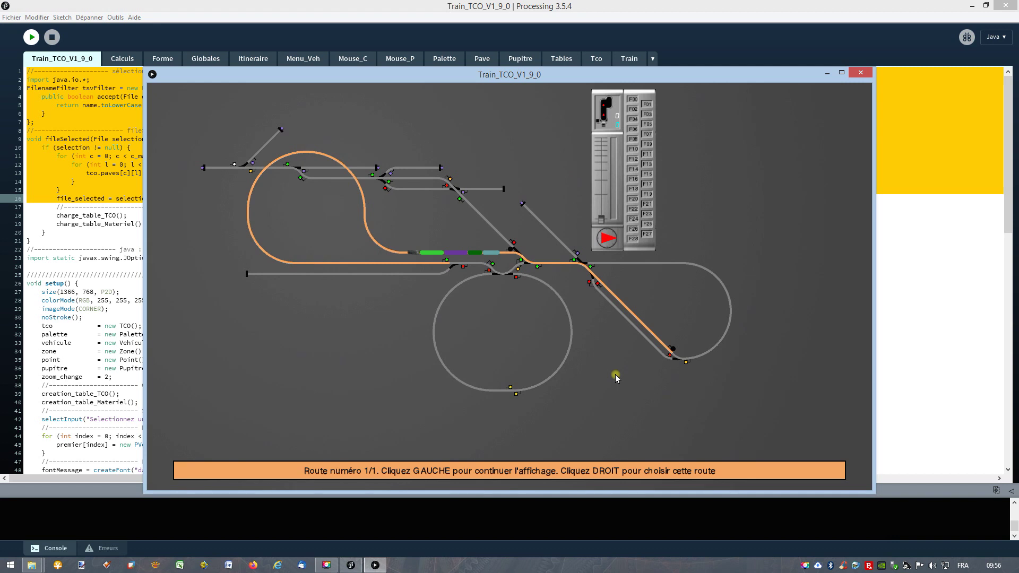
- Choose route 1 to the lower end of the inner diagonal track, validate its stop duration, and raise the speed setpoint to 58
right_click(616, 375)
right_click(616, 374)
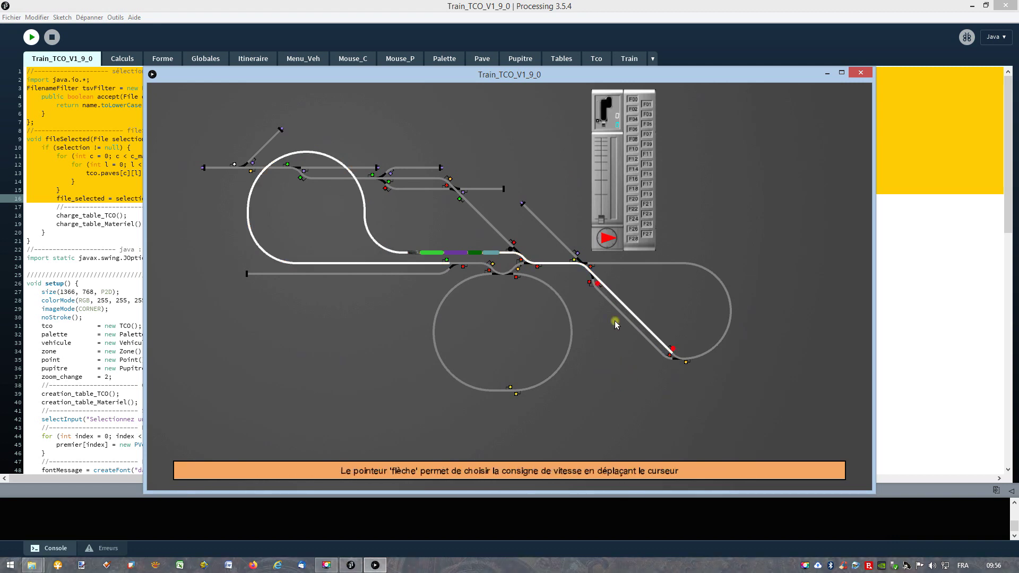
right_click(603, 165)
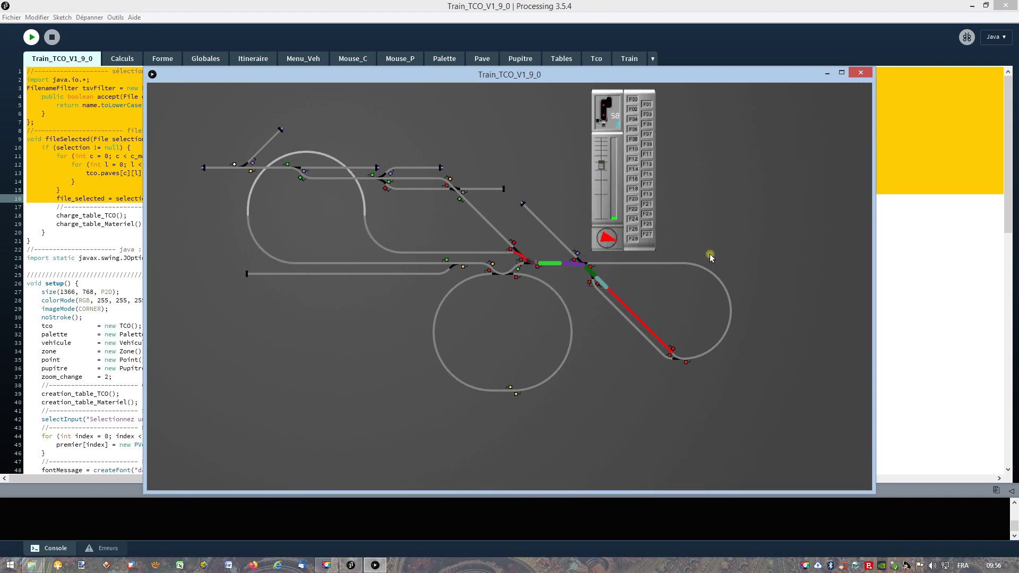
- Add route 1 from the signal at the inner diagonal track's upper end to the west end of the upper station's middle track, validating the stop duration
mouse_move(597, 421)
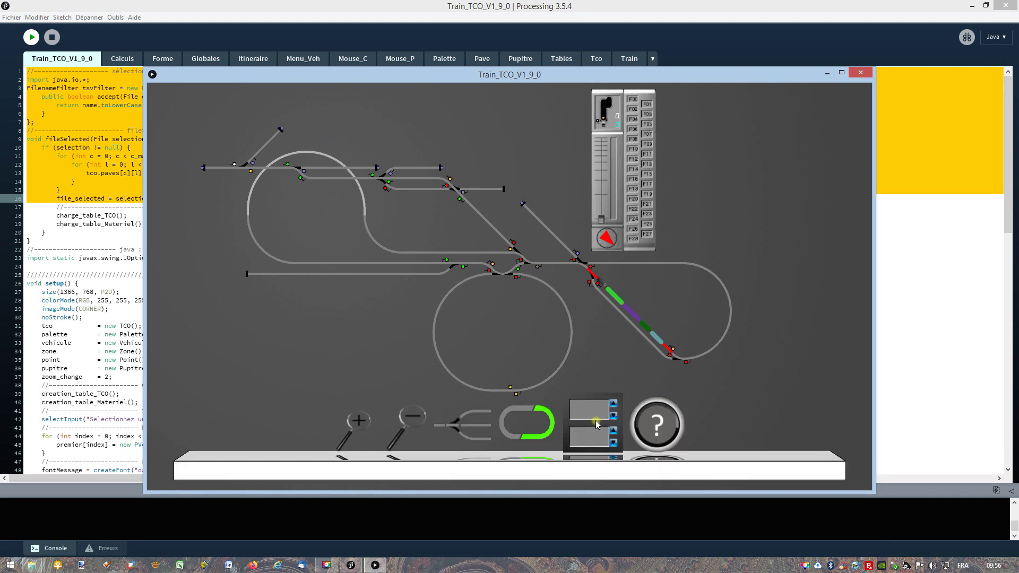
left_click(494, 423)
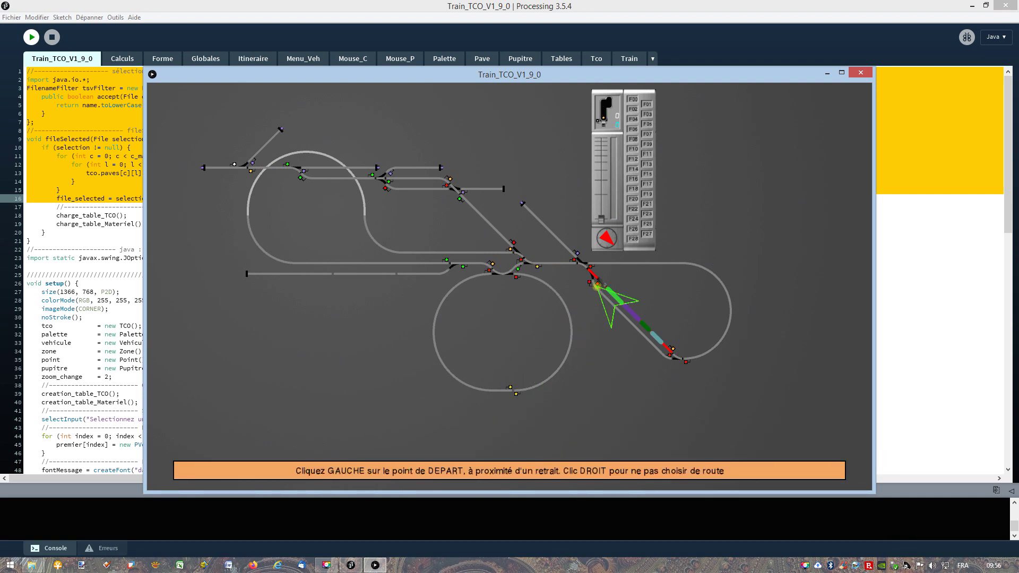
left_click(599, 284)
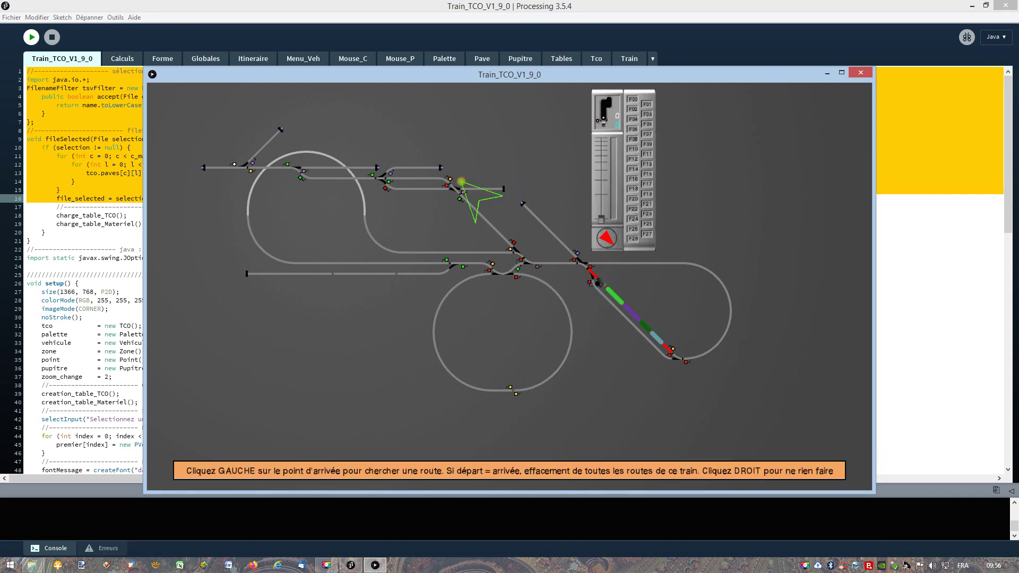
left_click(399, 195)
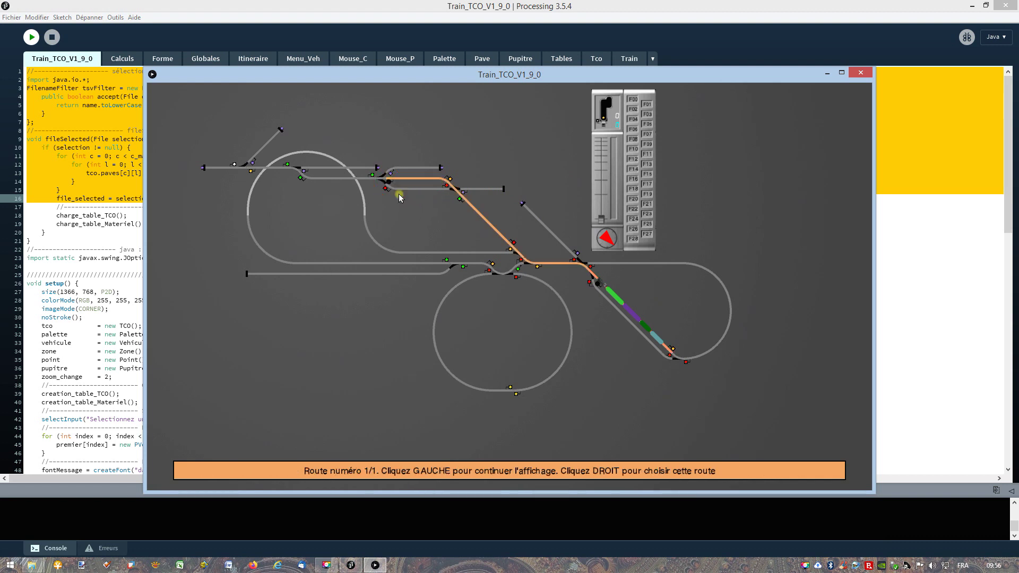
right_click(406, 222)
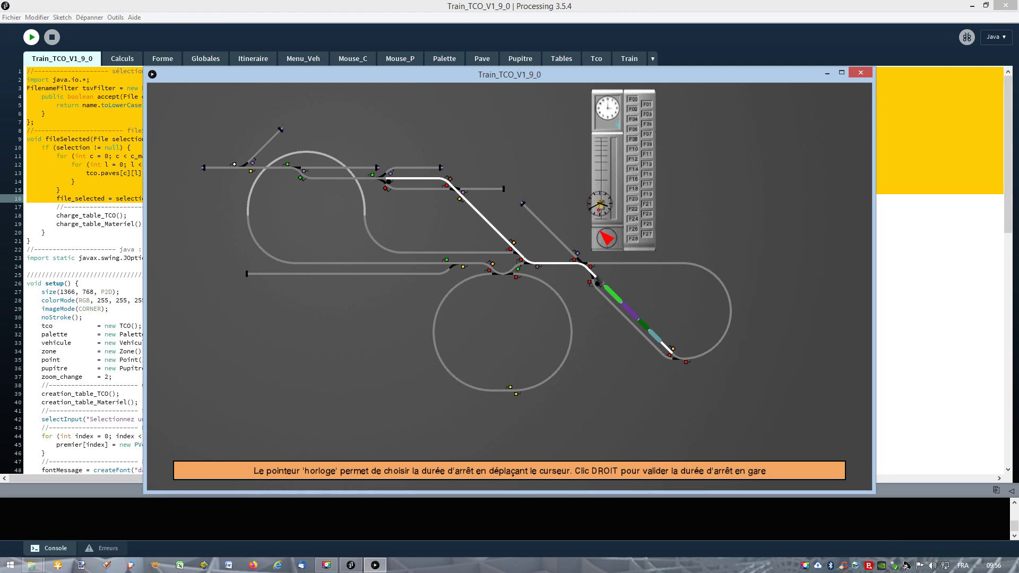
right_click(500, 376)
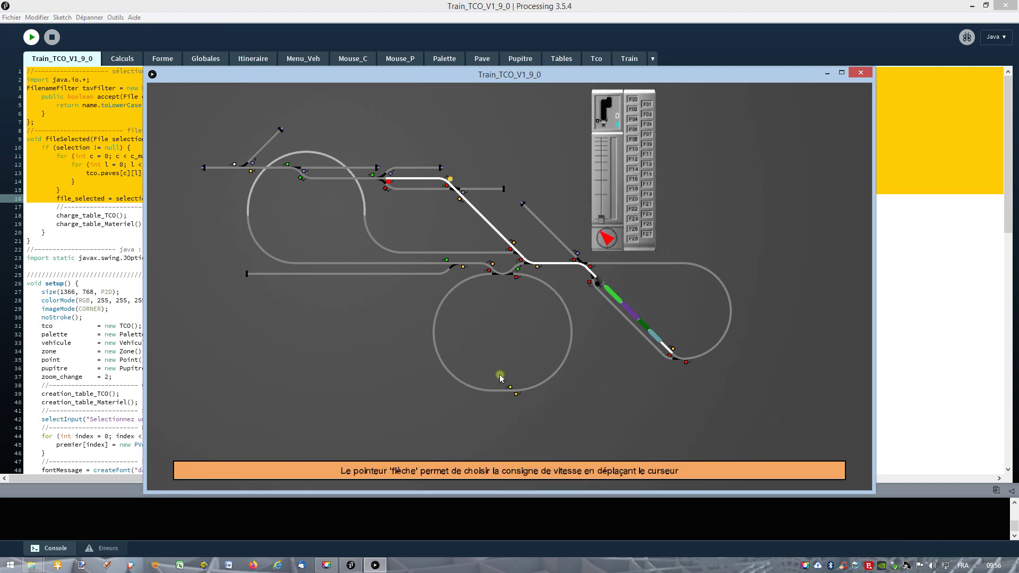
- Chain return route 1 from the upper station track's east signal to the inner diagonal track's lower end, and raise the speed setpoint to 49
left_click(494, 418)
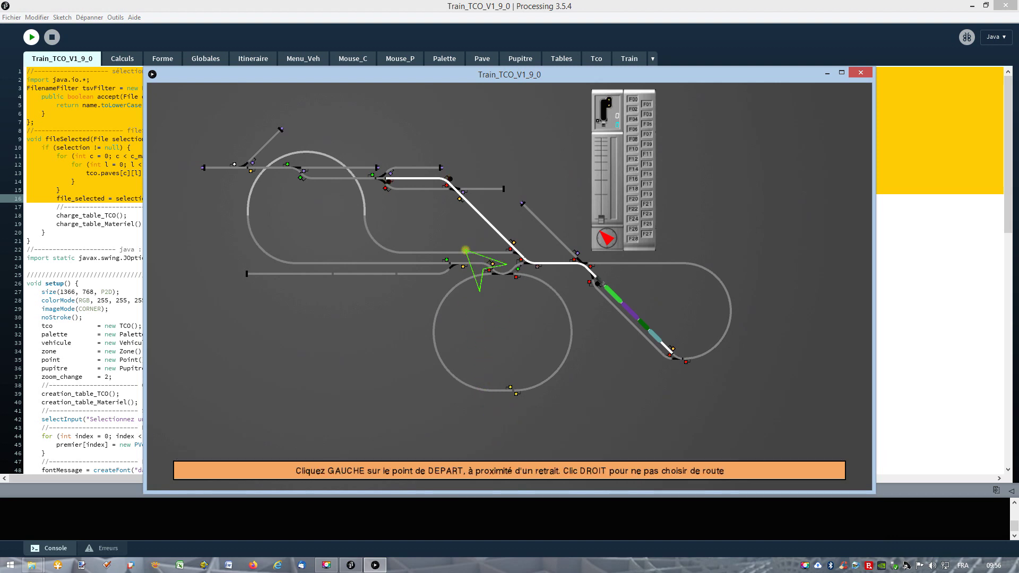
left_click(451, 180)
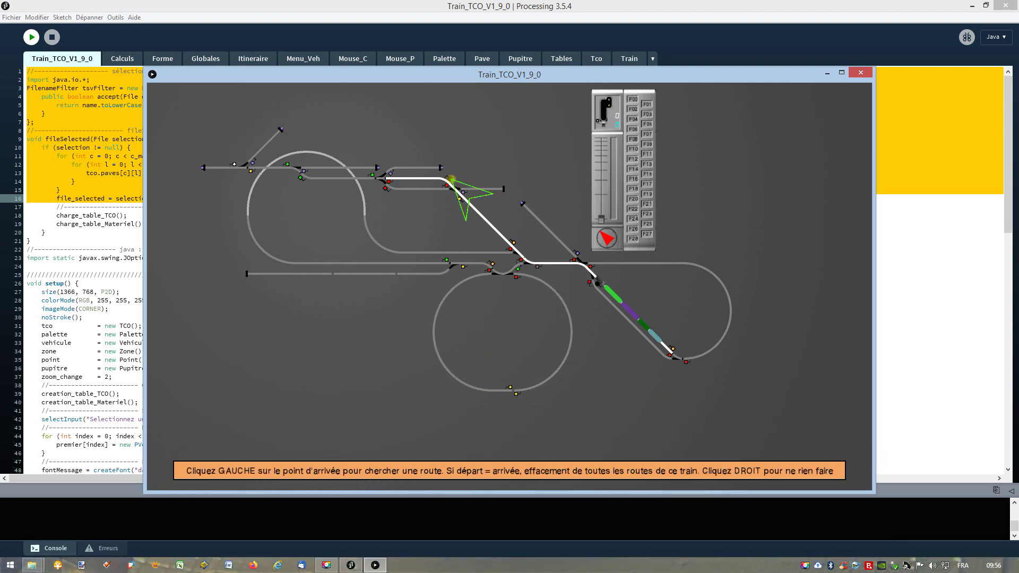
left_click(674, 348)
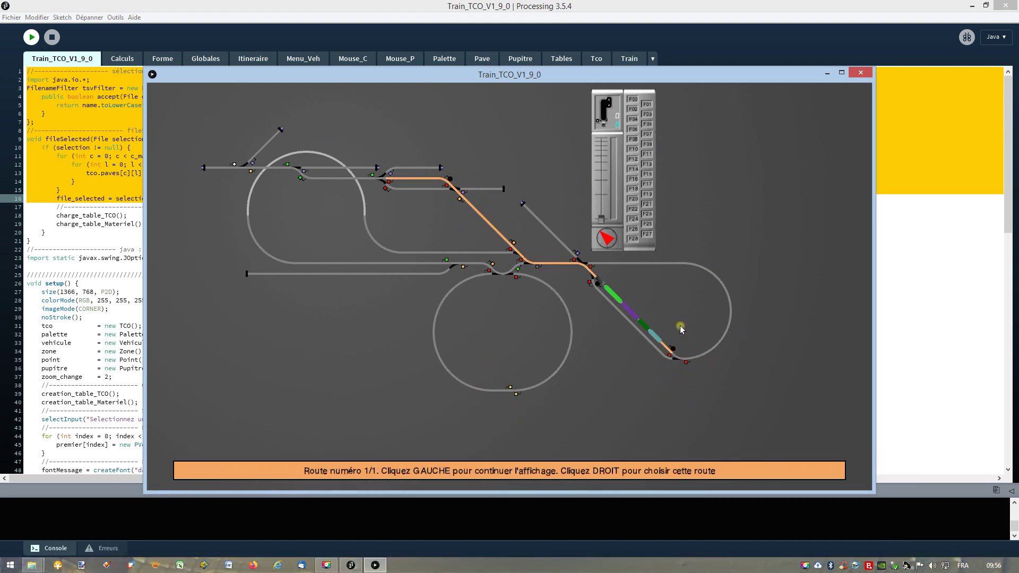
right_click(679, 293)
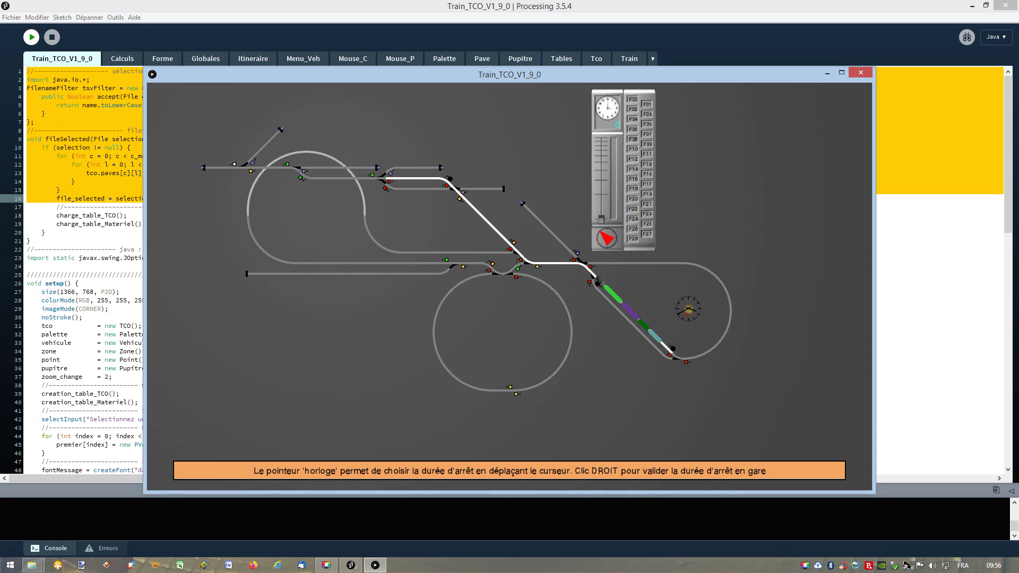
right_click(689, 309)
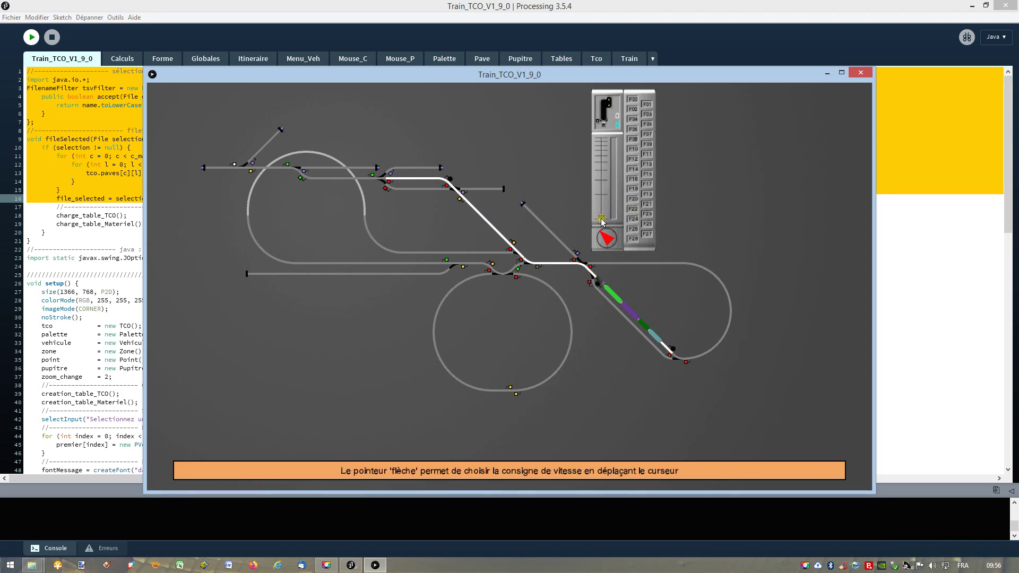
left_click_drag(600, 207, 602, 169)
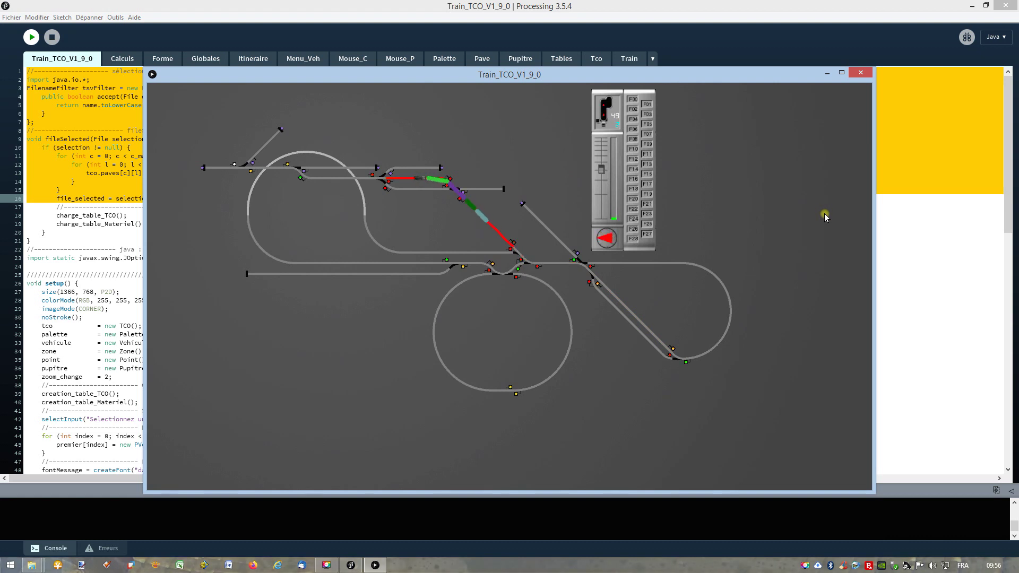